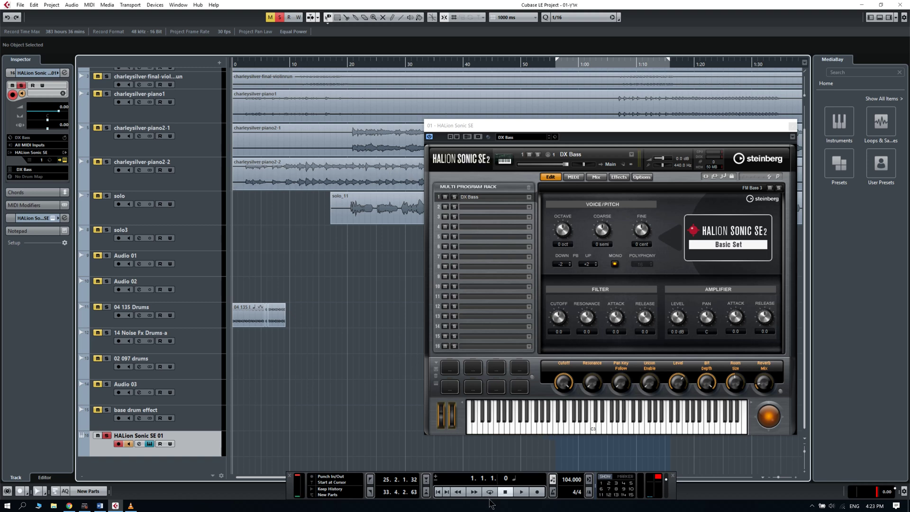
Record a part on HALion Sonic SE 01 while playing six notes on its virtual keyboard.
click(538, 491)
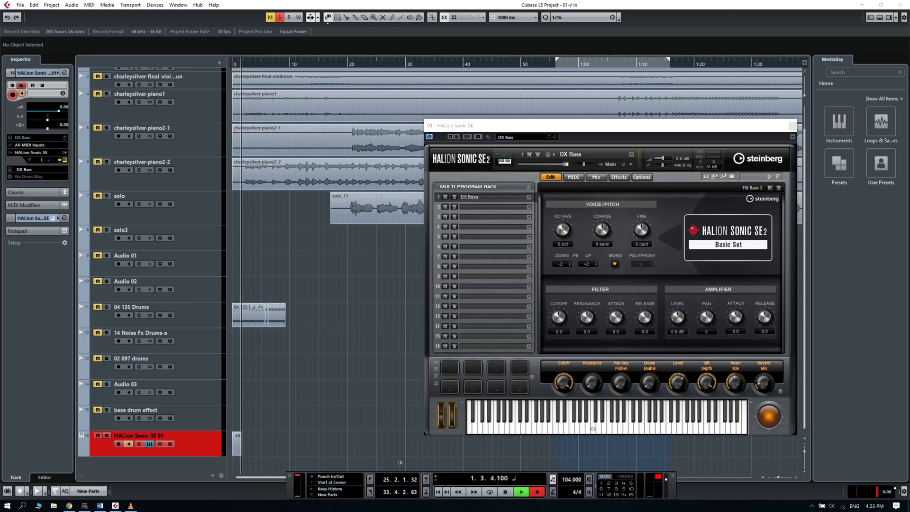
click(494, 427)
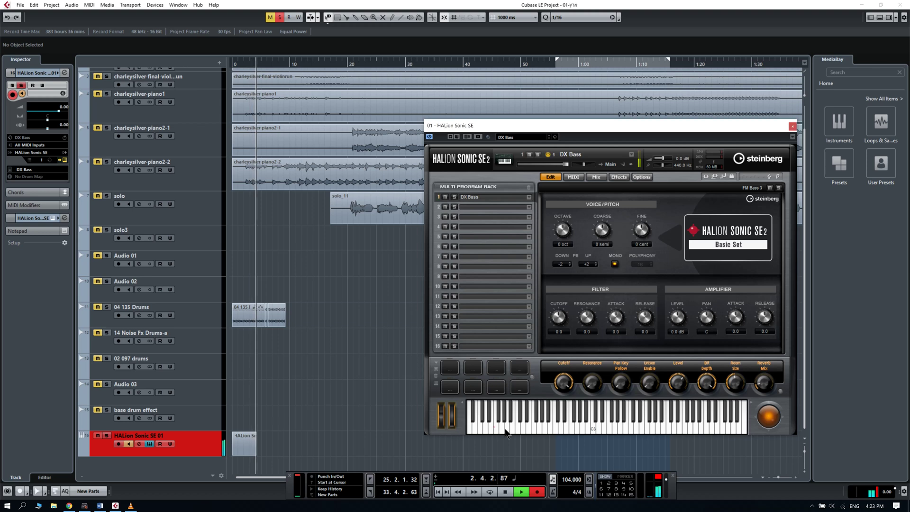
click(578, 427)
click(614, 423)
click(663, 430)
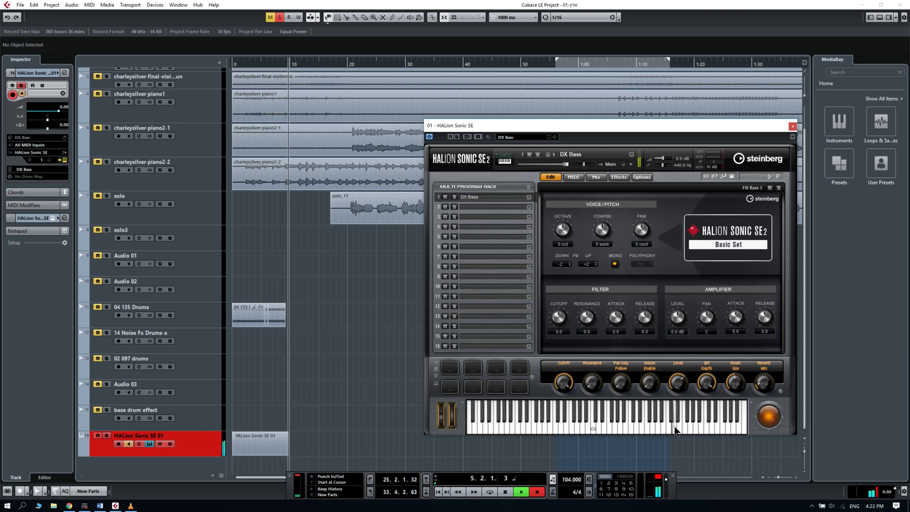
click(628, 423)
click(612, 423)
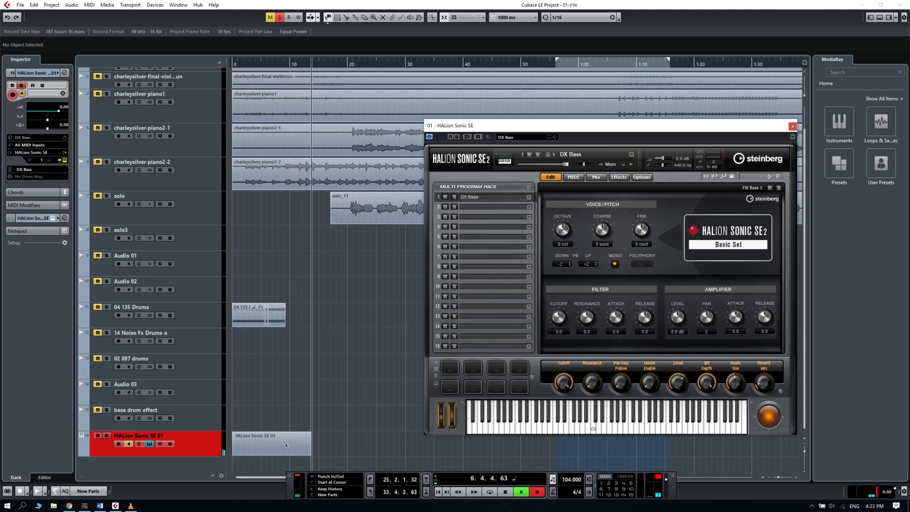
Stop recording and show the HALion Sonic SE 01 channel settings with its RoomWorks SE insert.
click(505, 493)
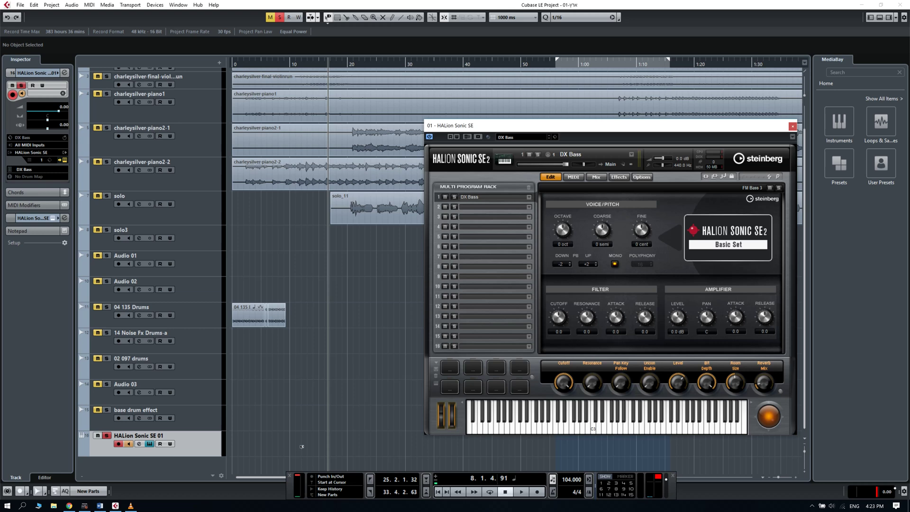
click(138, 444)
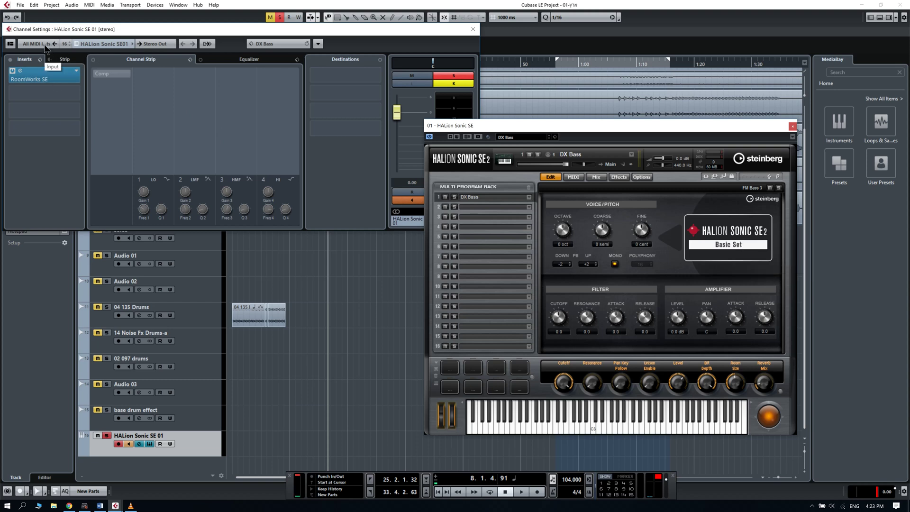
Keep the HALion output on Stereo Out and play test notes that show on the meter.
click(152, 45)
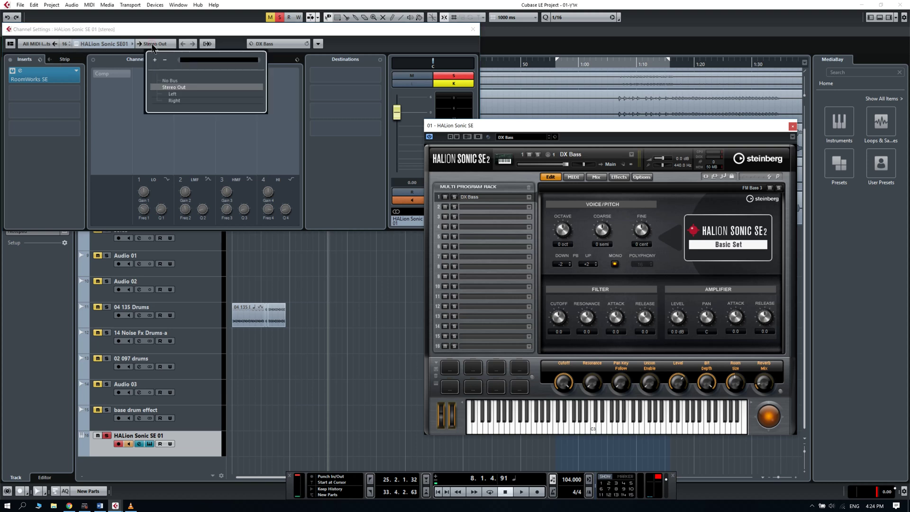
click(153, 46)
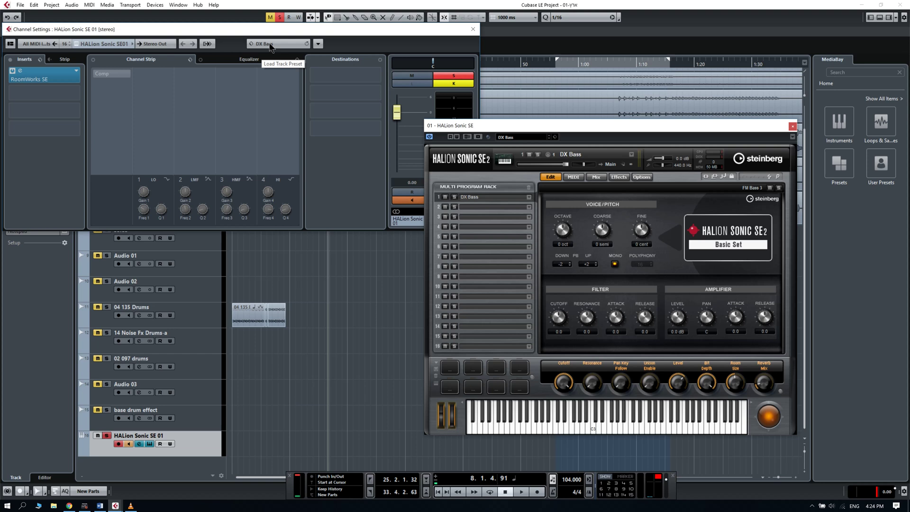
click(556, 420)
drag(466, 129, 531, 129)
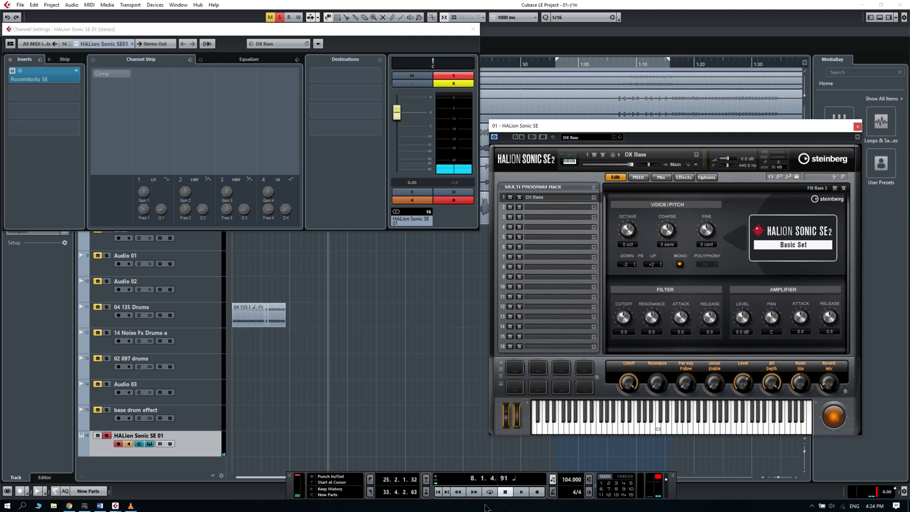
click(631, 420)
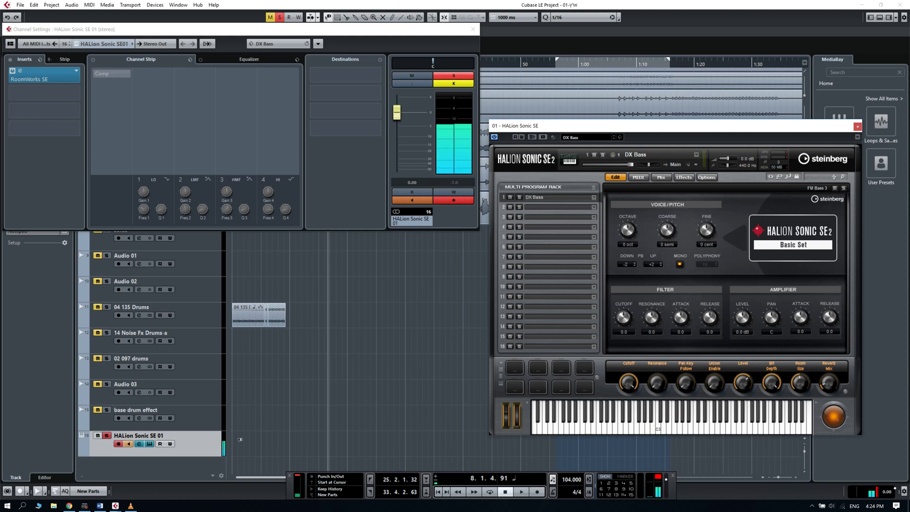